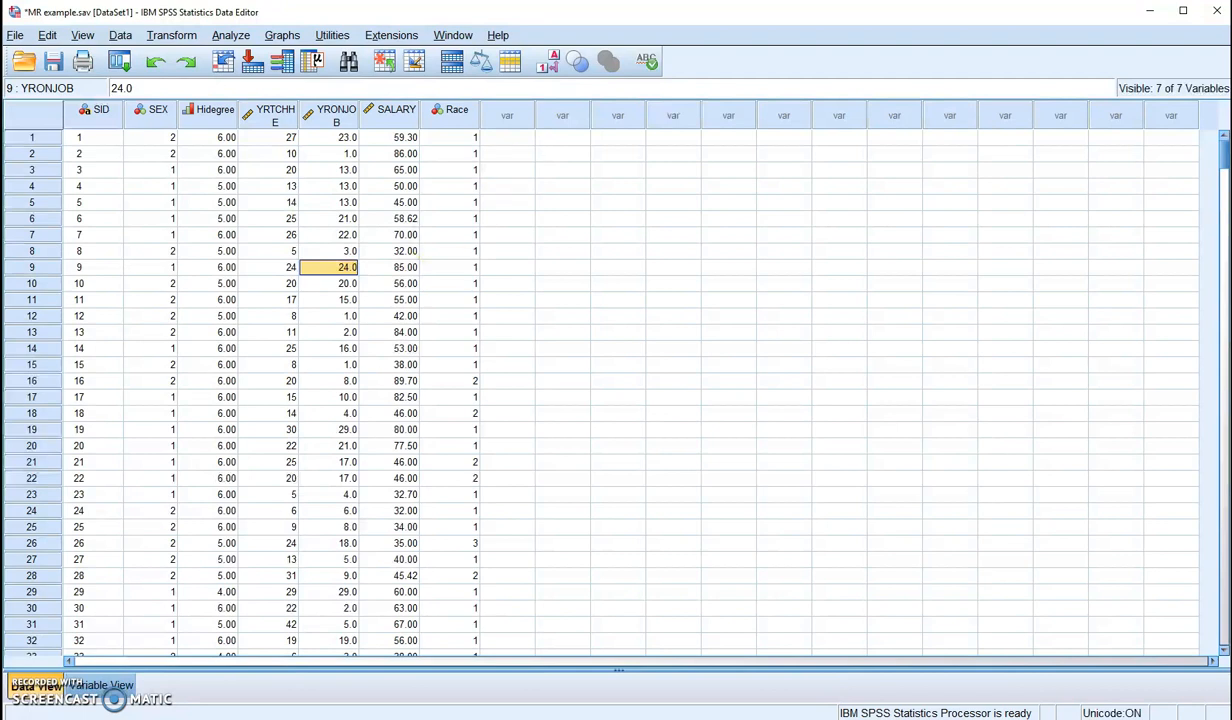
- Create a matrix scatterplot of highest degree type, years teaching in higher ed, years on current job and academic year salary
{"action": "left_click", "coordinate": [289, 38]}
{"action": "mouse_move", "coordinate": [300, 166]}
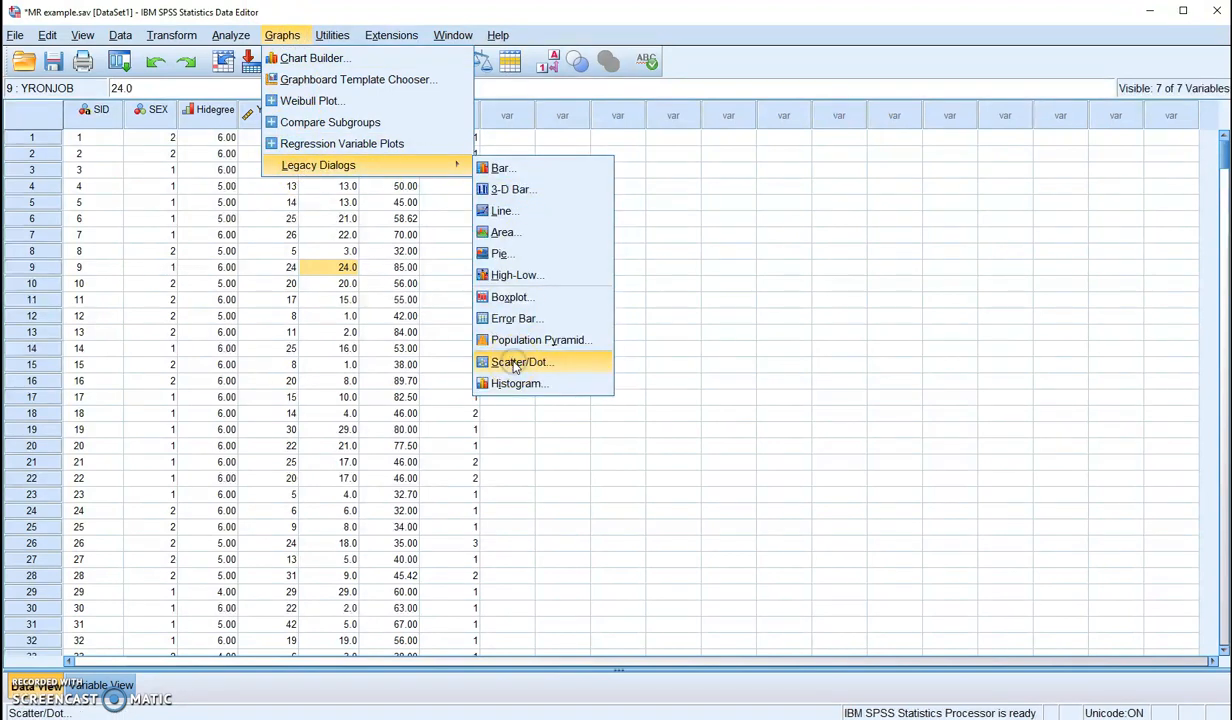
{"action": "left_click", "coordinate": [516, 364]}
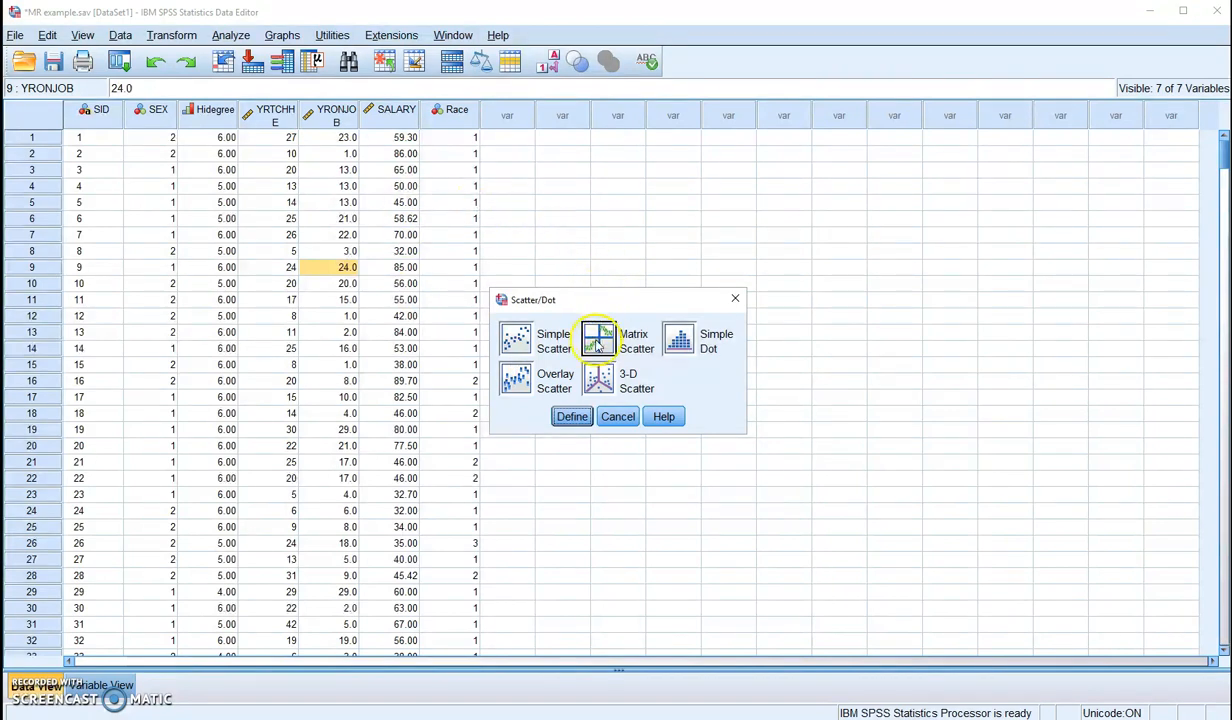
{"action": "left_click", "coordinate": [566, 417]}
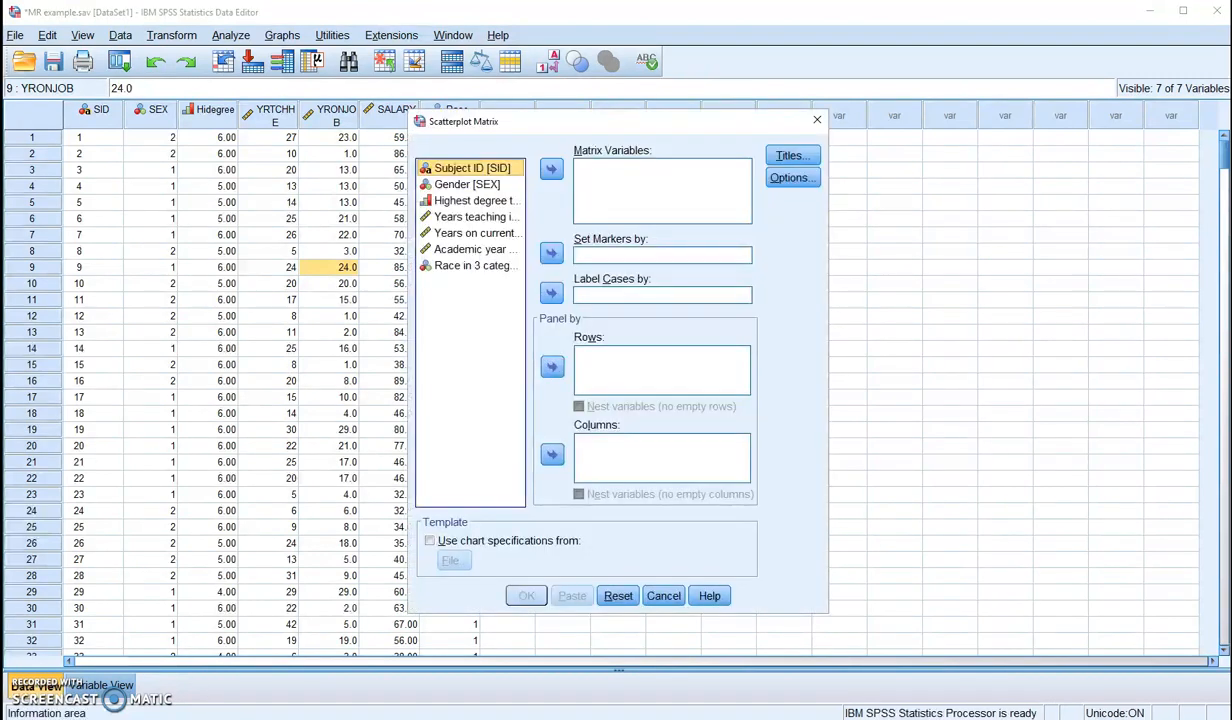
{"action": "left_click", "coordinate": [476, 201]}
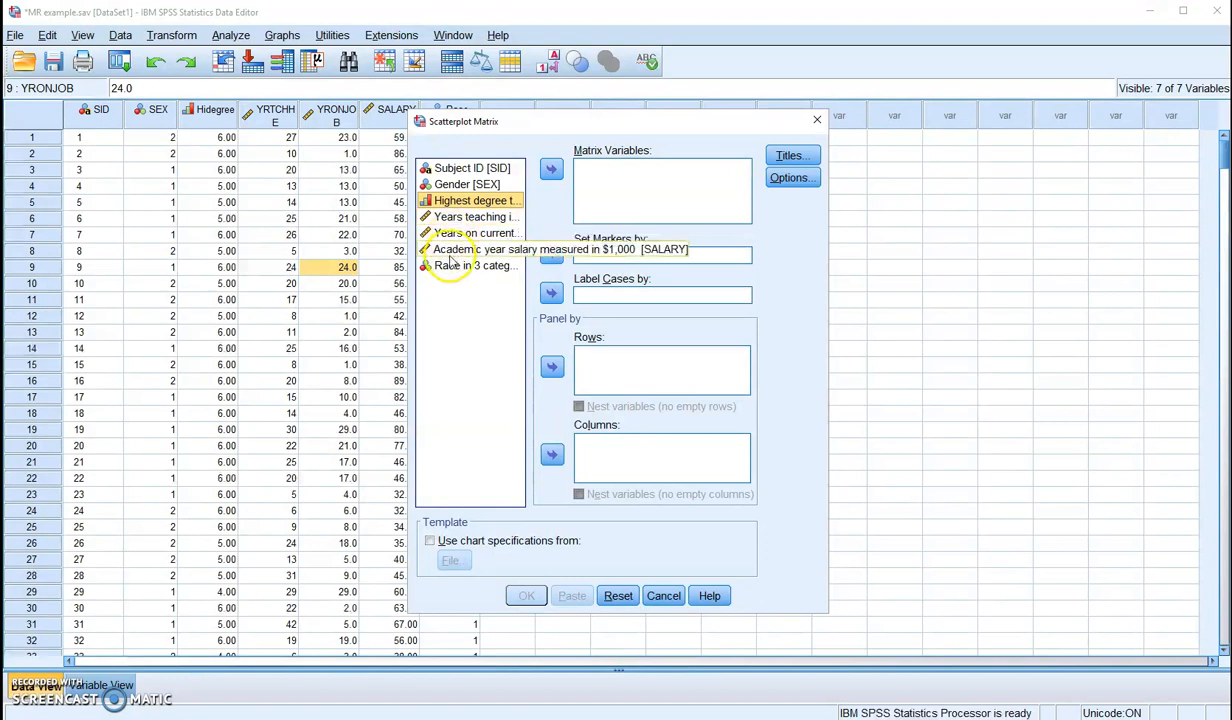
{"action": "left_click", "coordinate": [447, 252], "text": "shift"}
{"action": "left_click", "coordinate": [547, 172]}
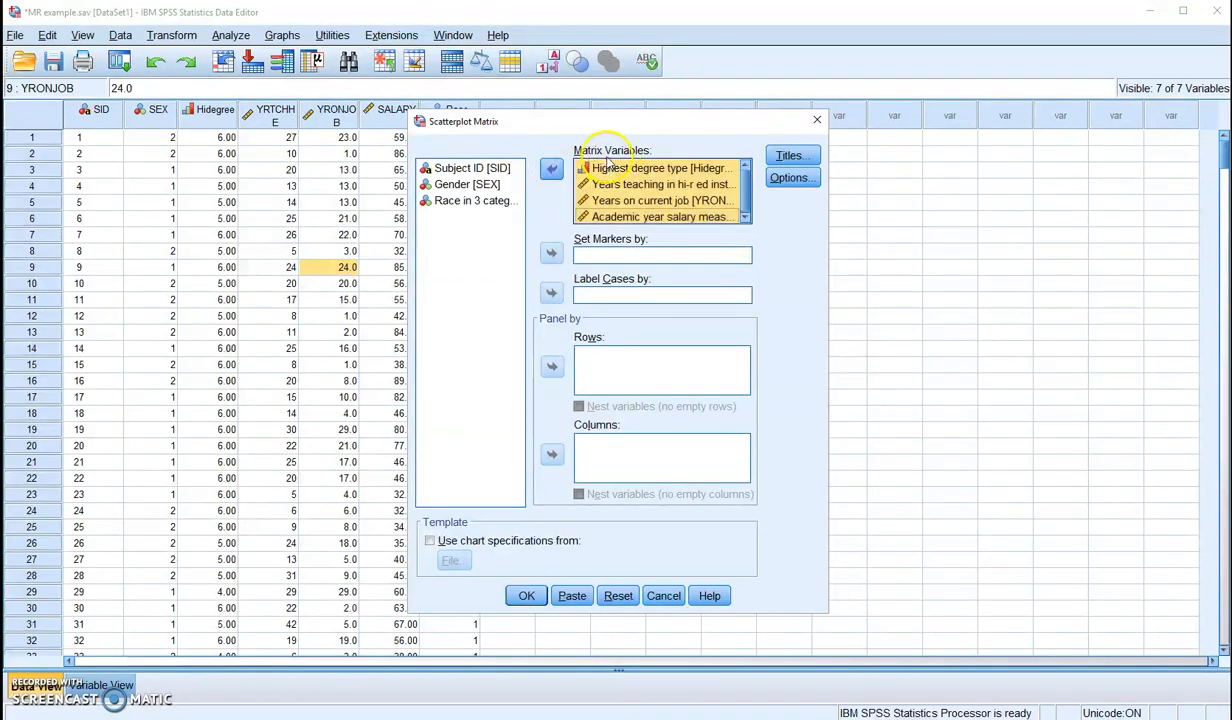
{"action": "left_click", "coordinate": [522, 597]}
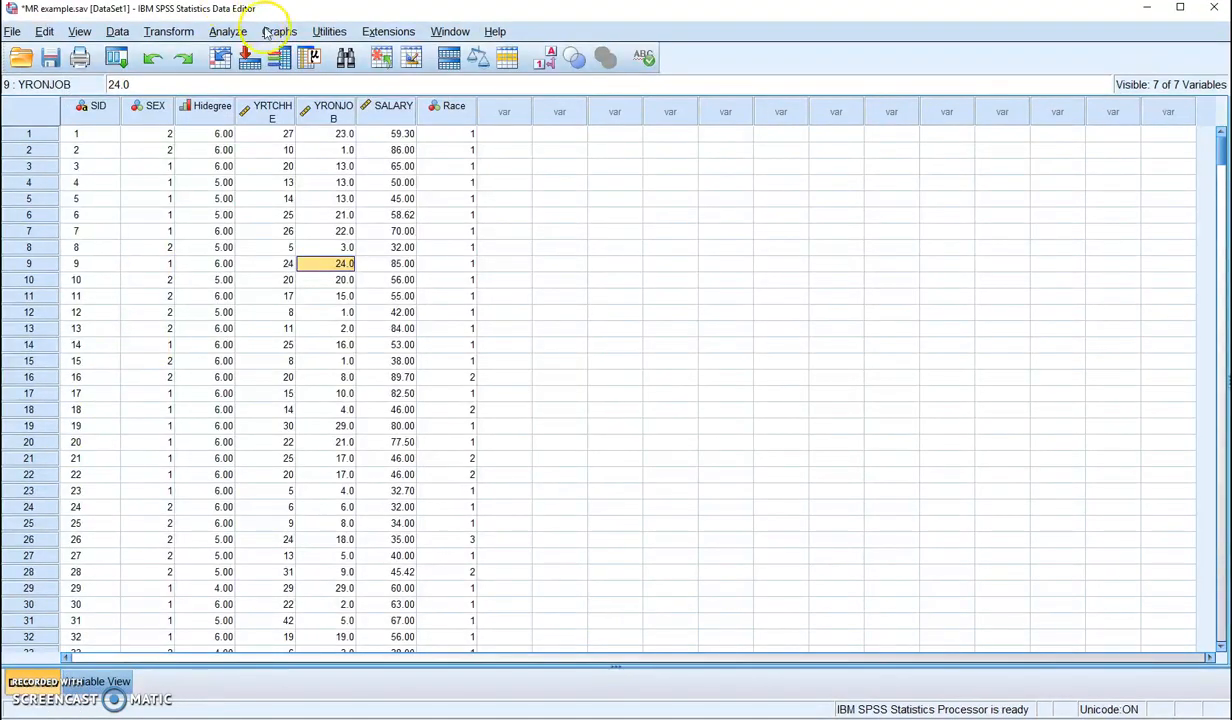
- Set up a linear regression with academic year salary as the dependent variable
{"action": "left_click", "coordinate": [228, 33]}
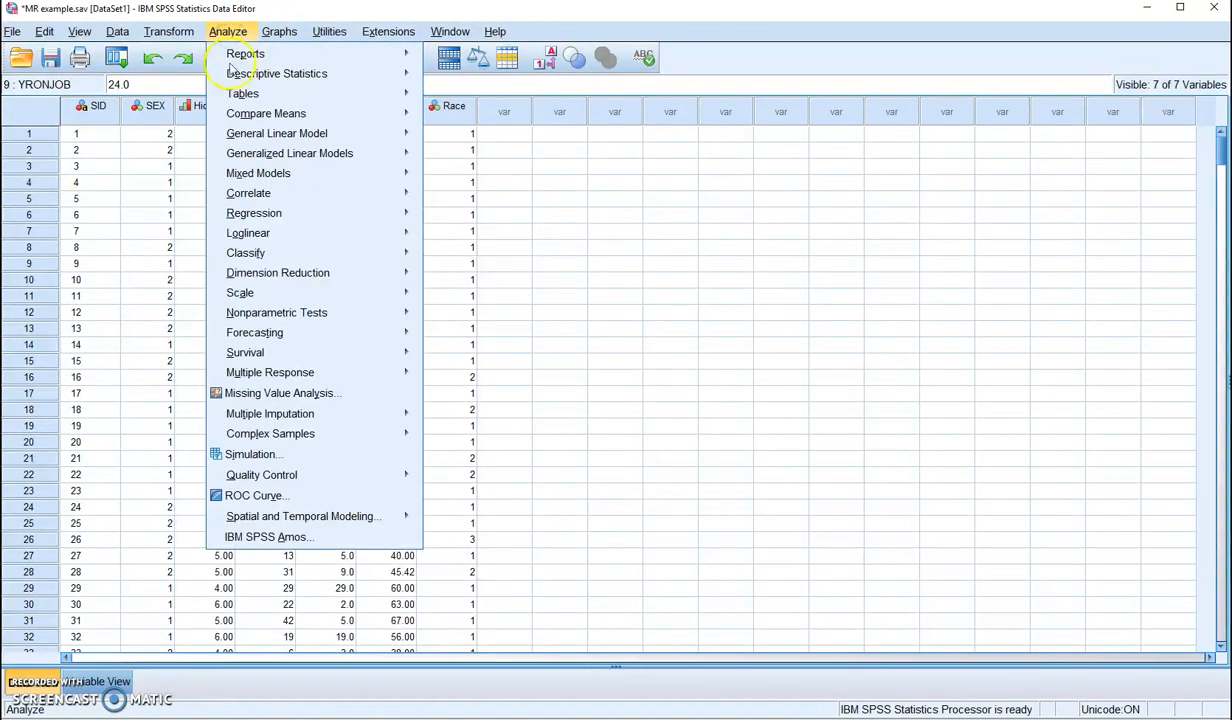
{"action": "mouse_move", "coordinate": [272, 214]}
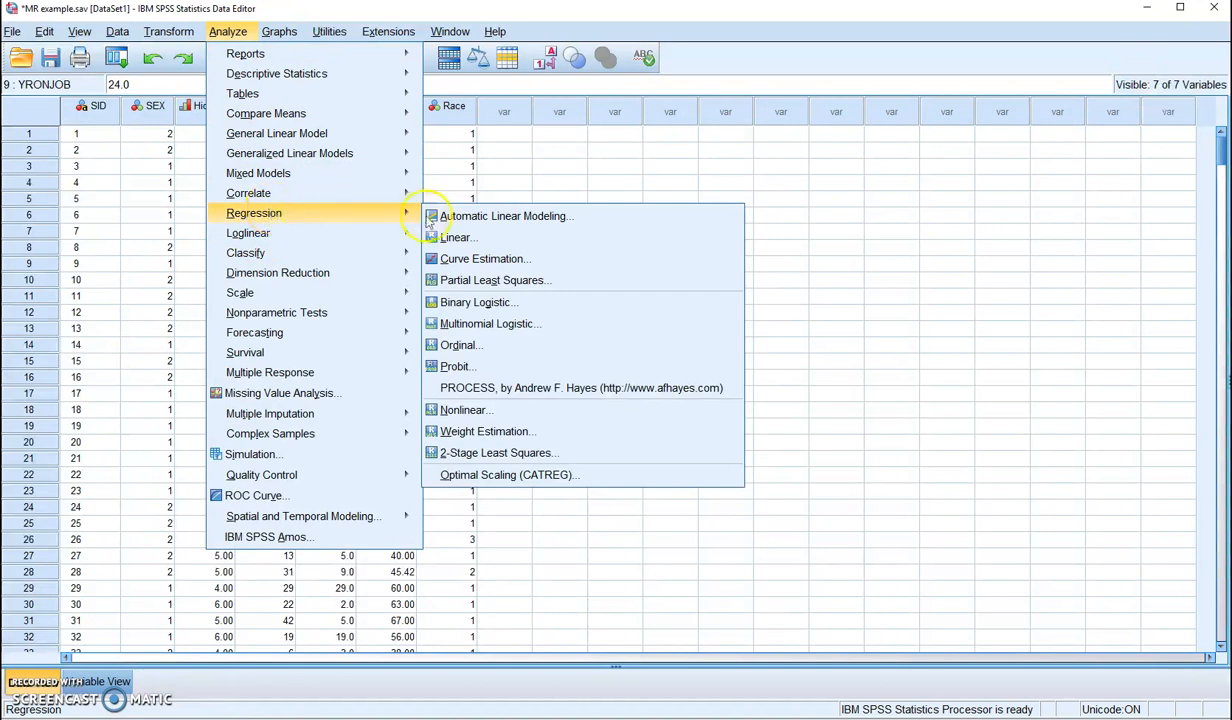
{"action": "left_click", "coordinate": [457, 239]}
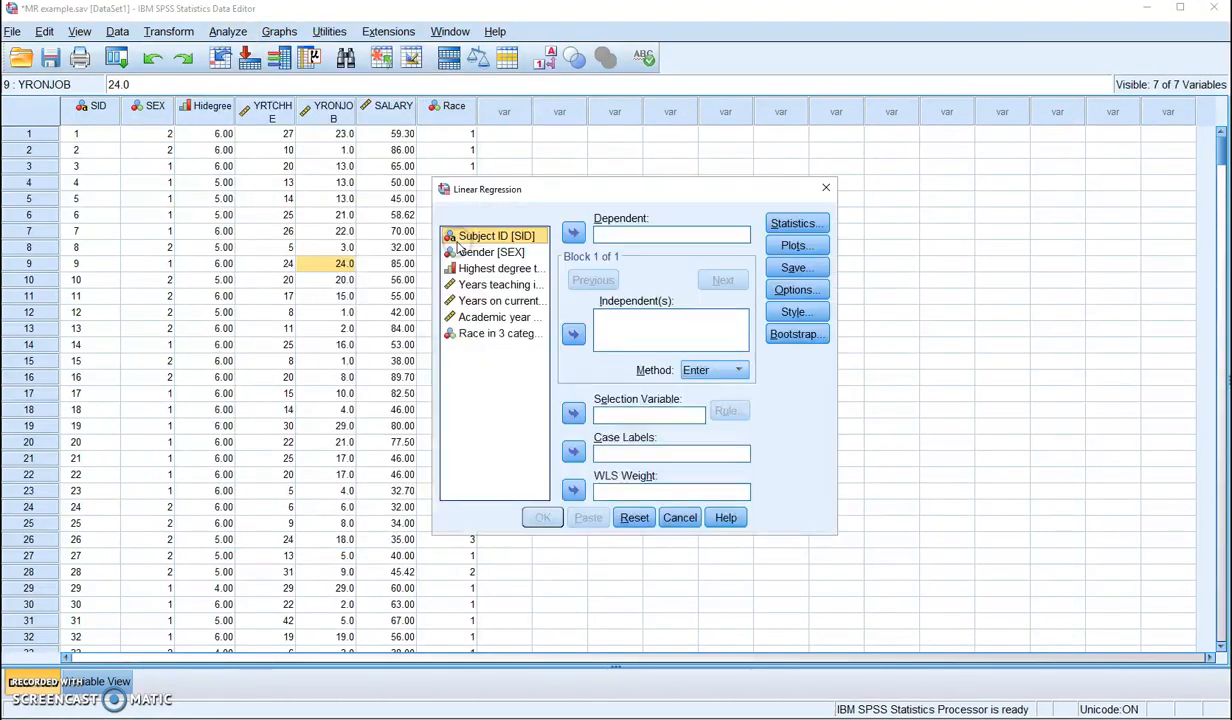
{"action": "left_click", "coordinate": [493, 317]}
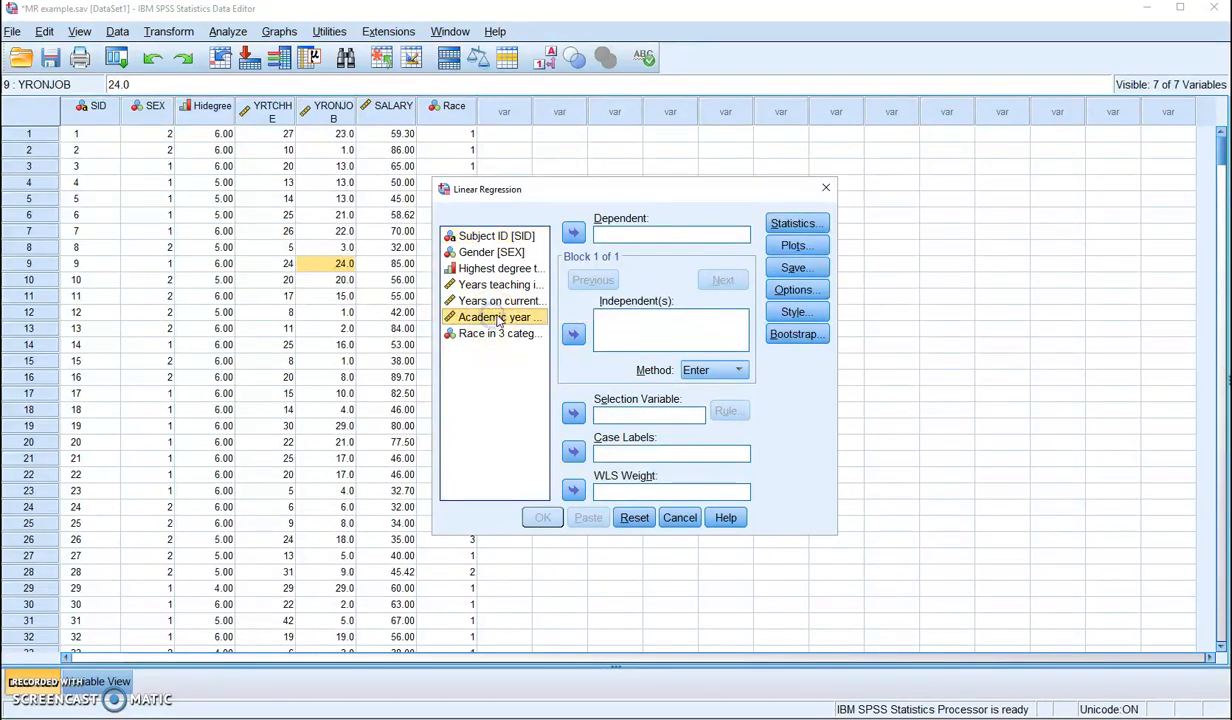
{"action": "left_click", "coordinate": [574, 234]}
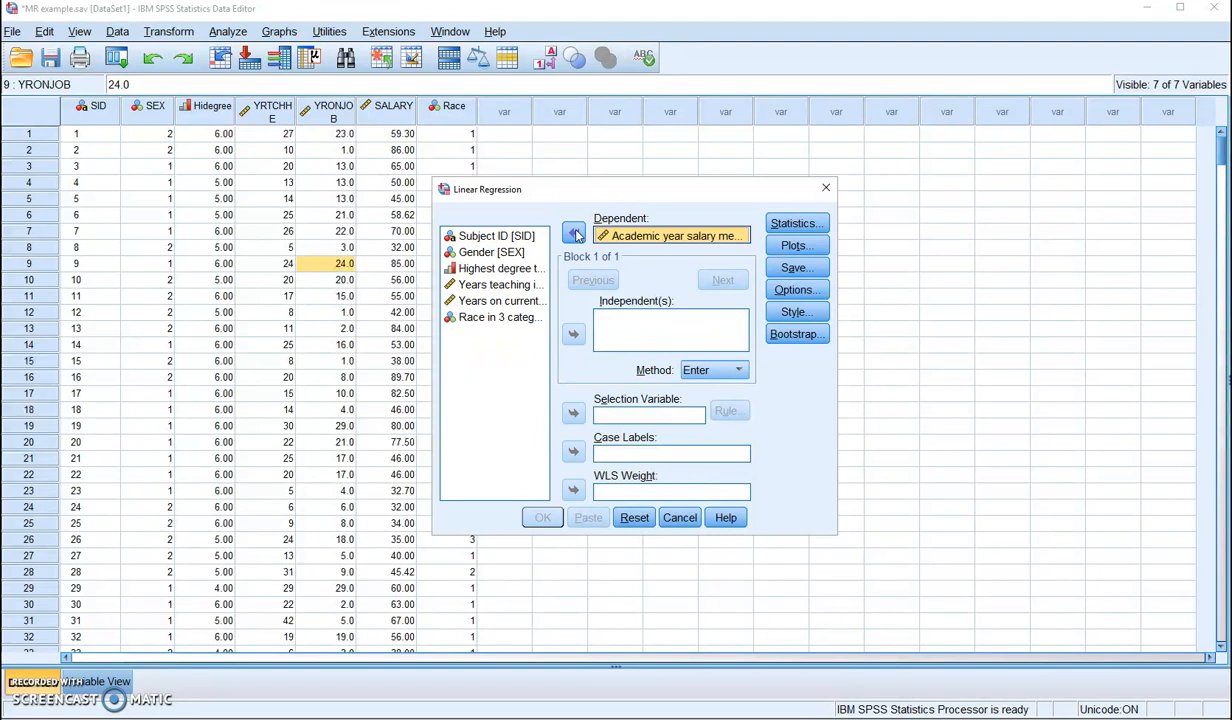
- Add highest degree type, years teaching, years on current job and gender as the regression's independent variables
{"action": "left_click", "coordinate": [502, 268]}
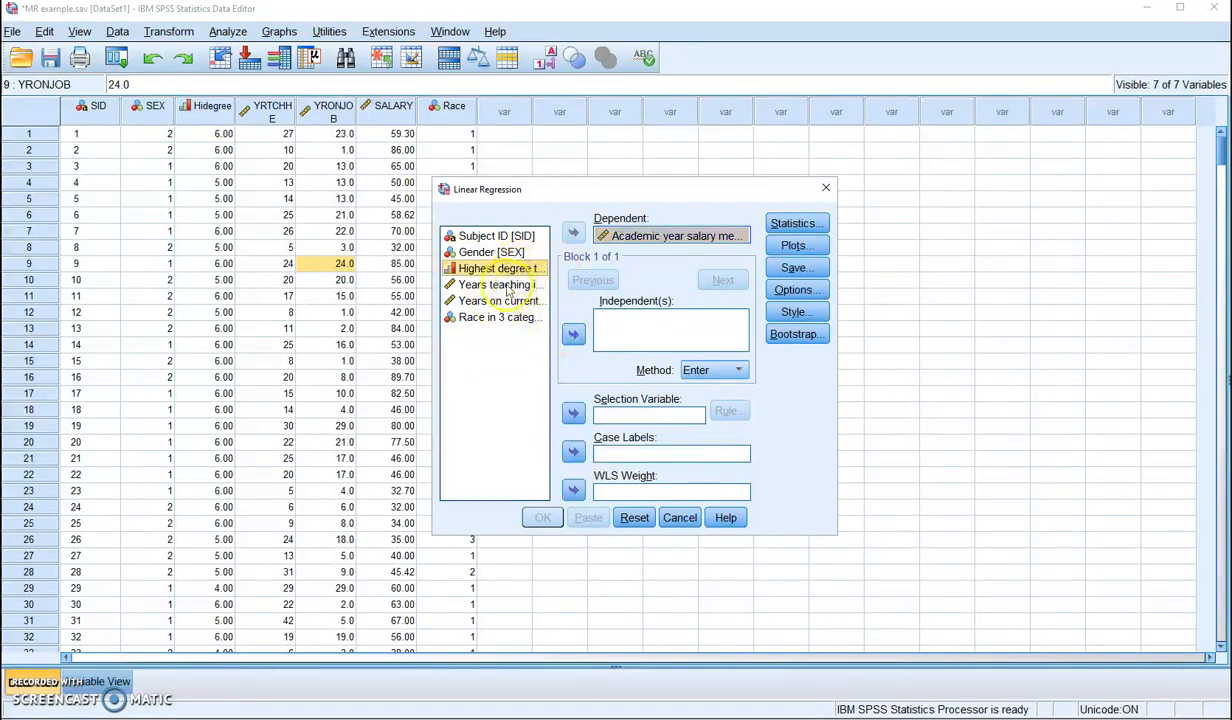
{"action": "left_click", "coordinate": [492, 284]}
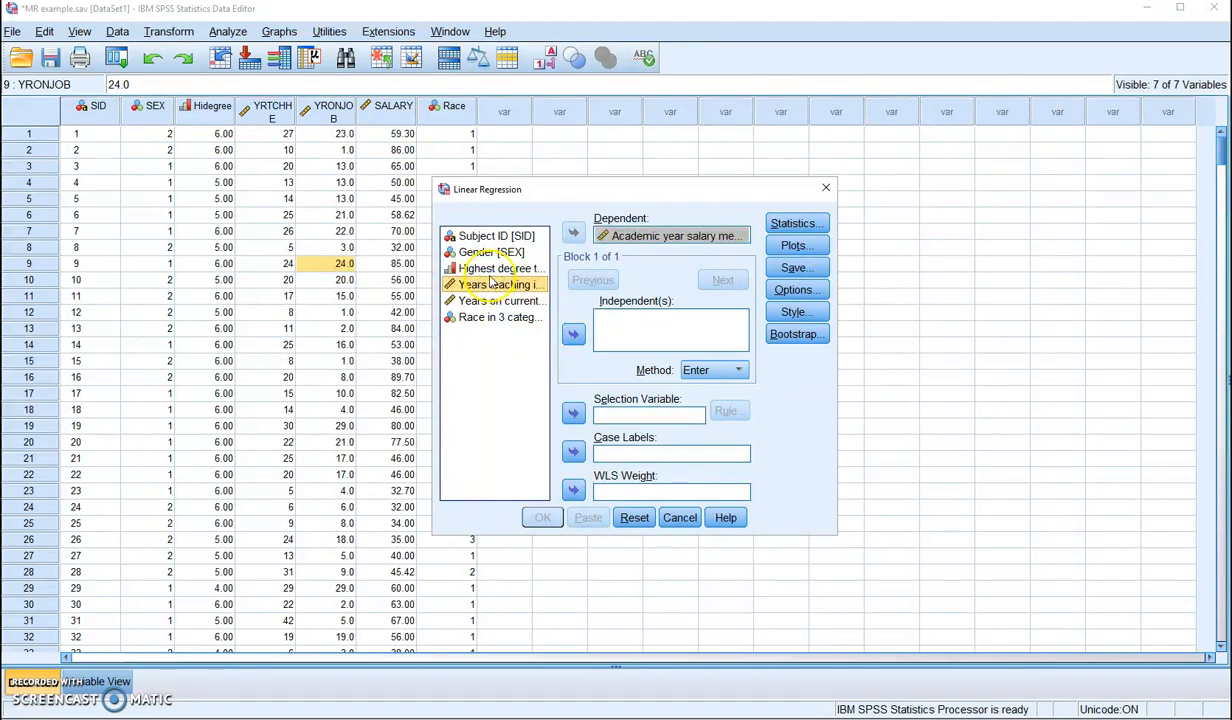
{"action": "left_click", "coordinate": [491, 301]}
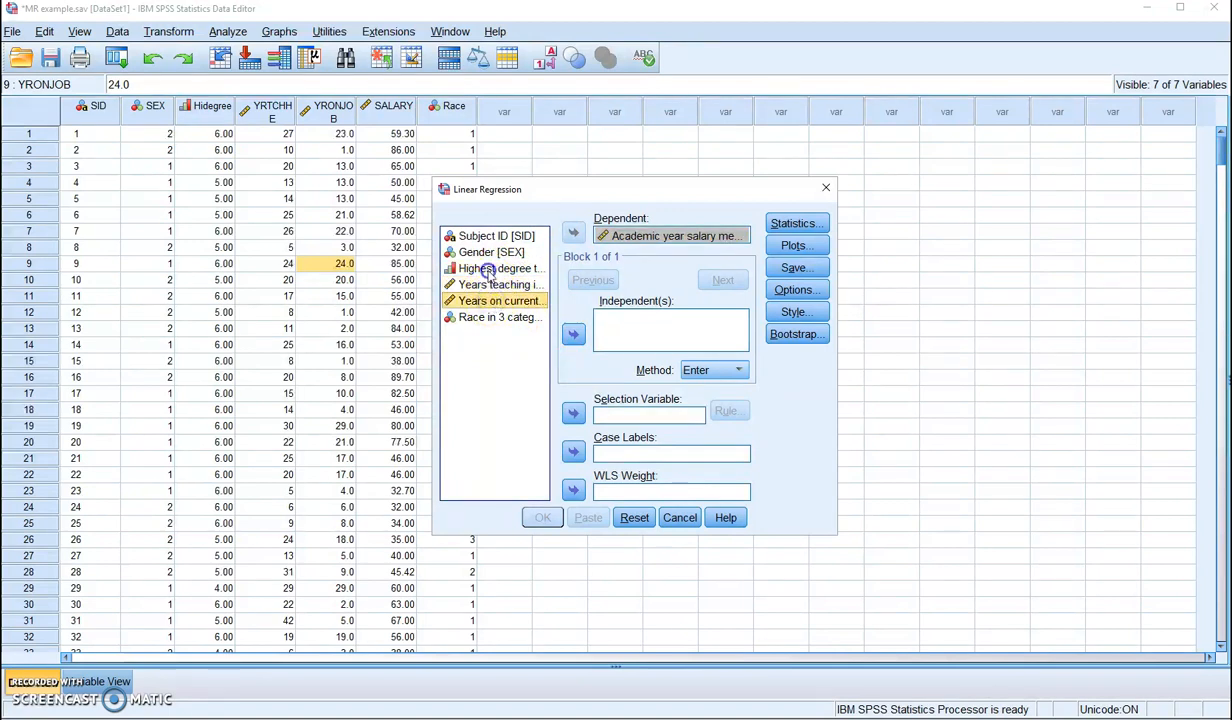
{"action": "left_click", "coordinate": [489, 269], "text": "shift"}
{"action": "left_click", "coordinate": [573, 336]}
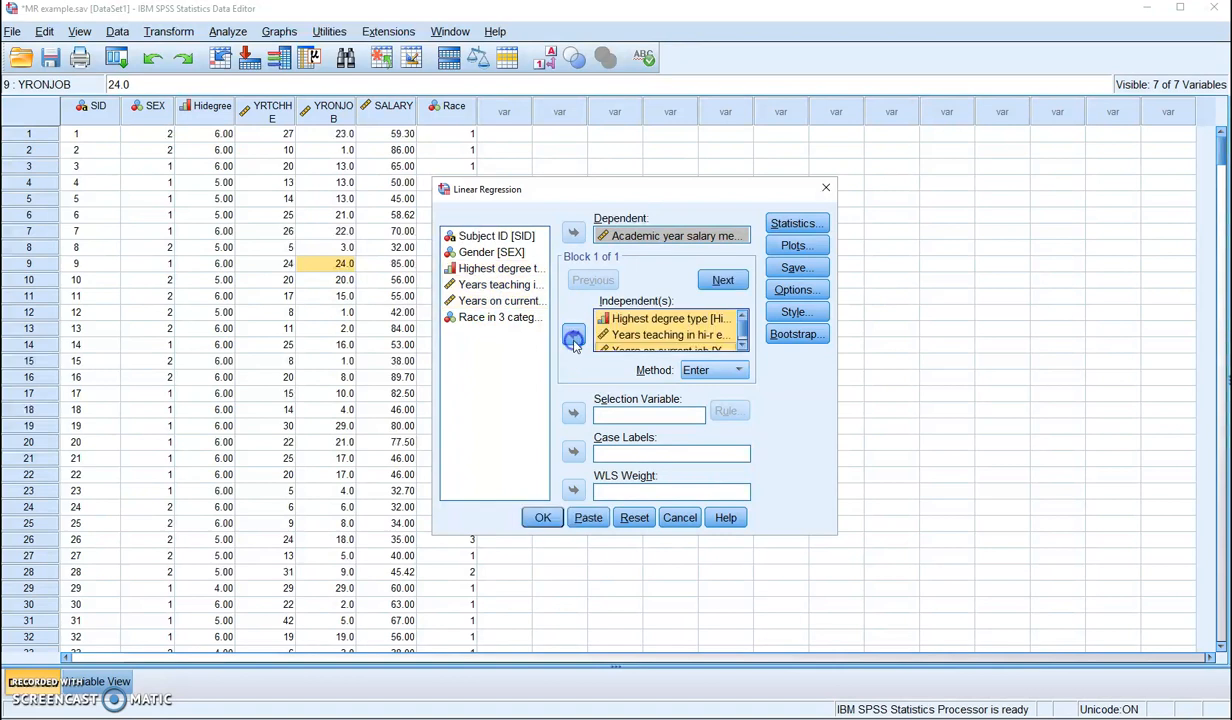
{"action": "left_click", "coordinate": [503, 251]}
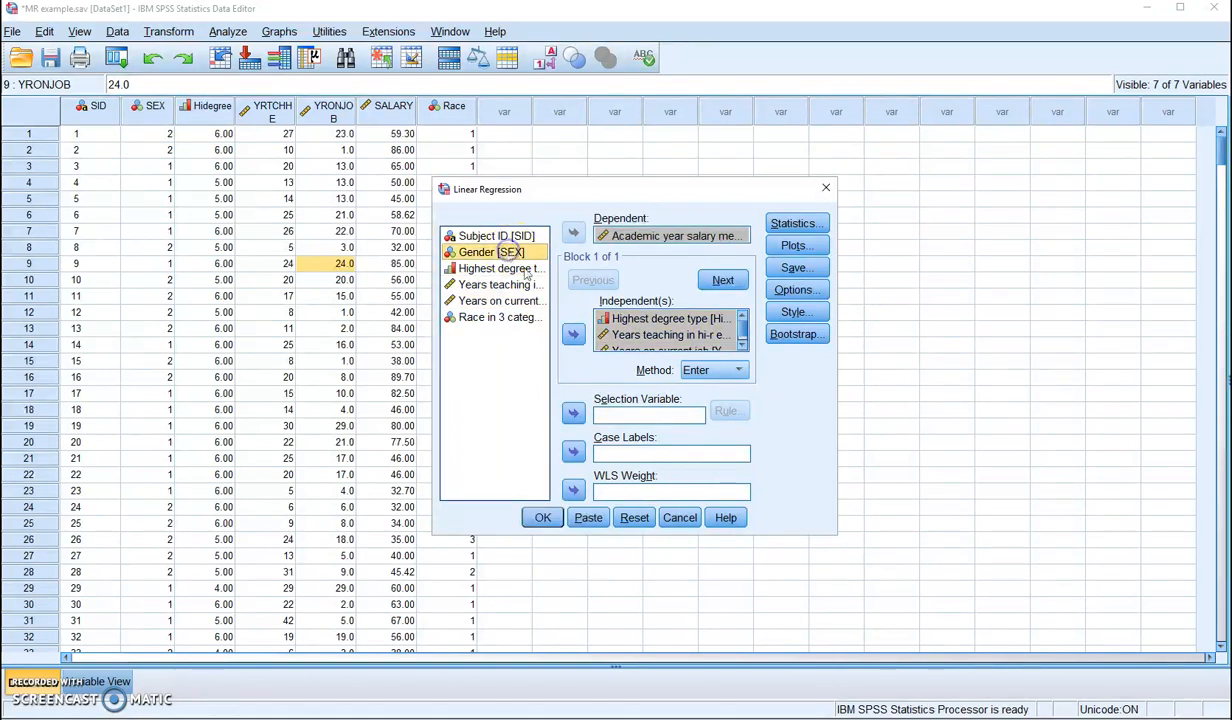
{"action": "left_click", "coordinate": [573, 334]}
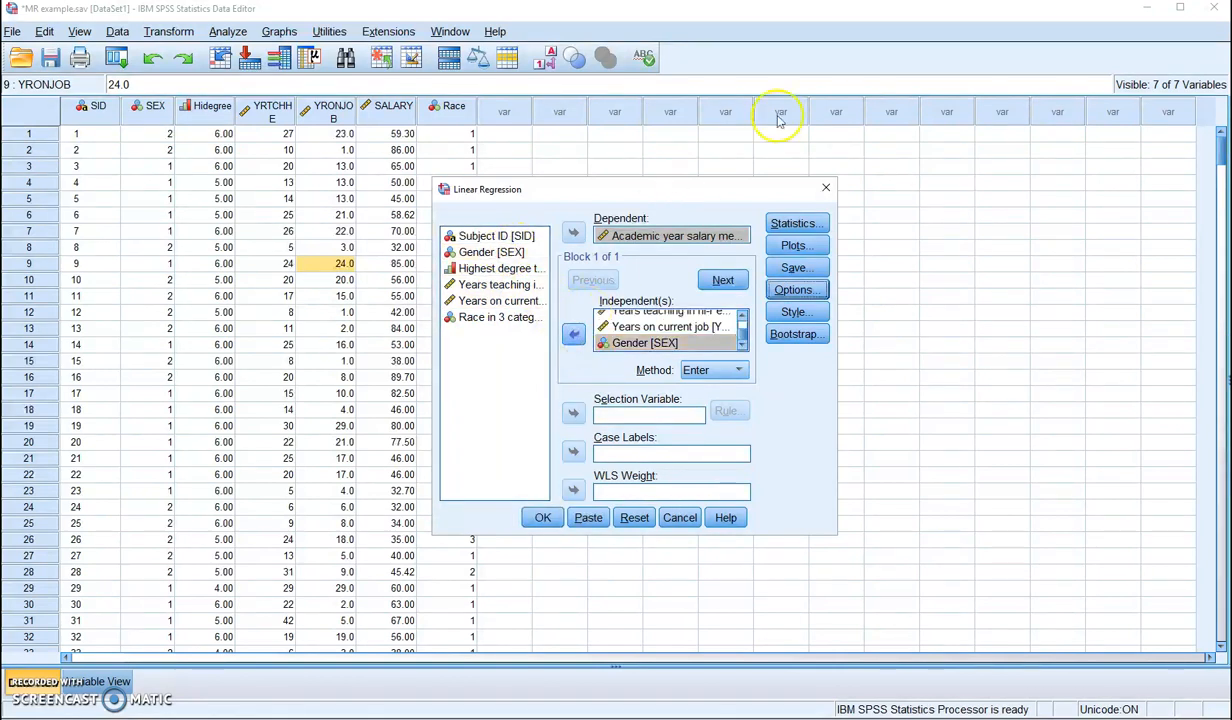
- Include descriptives and collinearity diagnostics in the regression statistics
{"action": "left_click", "coordinate": [796, 224]}
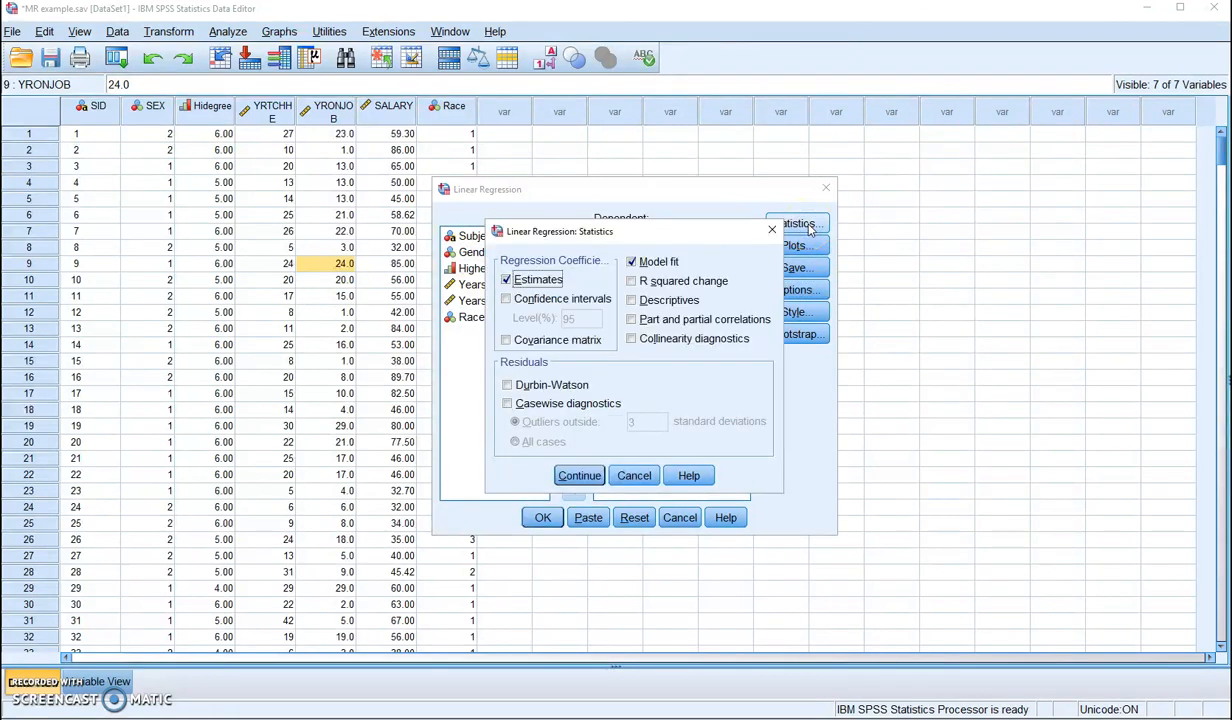
{"action": "left_click", "coordinate": [632, 302]}
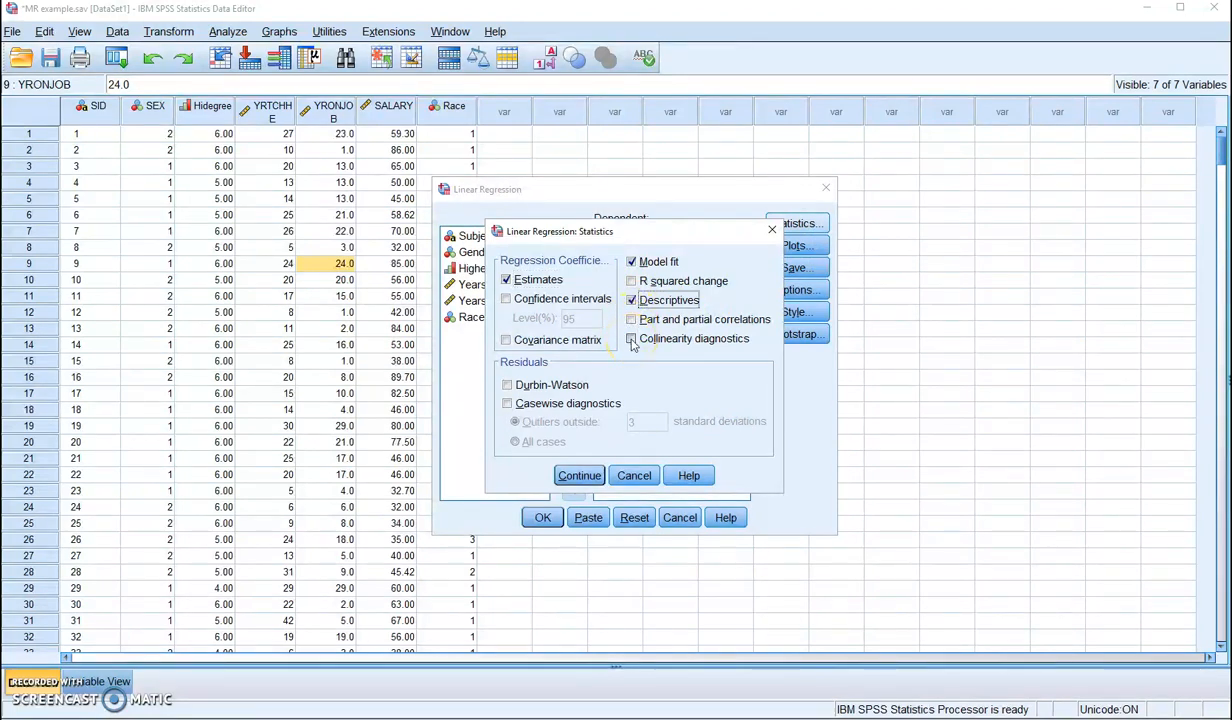
{"action": "left_click", "coordinate": [631, 340]}
{"action": "left_click", "coordinate": [579, 475]}
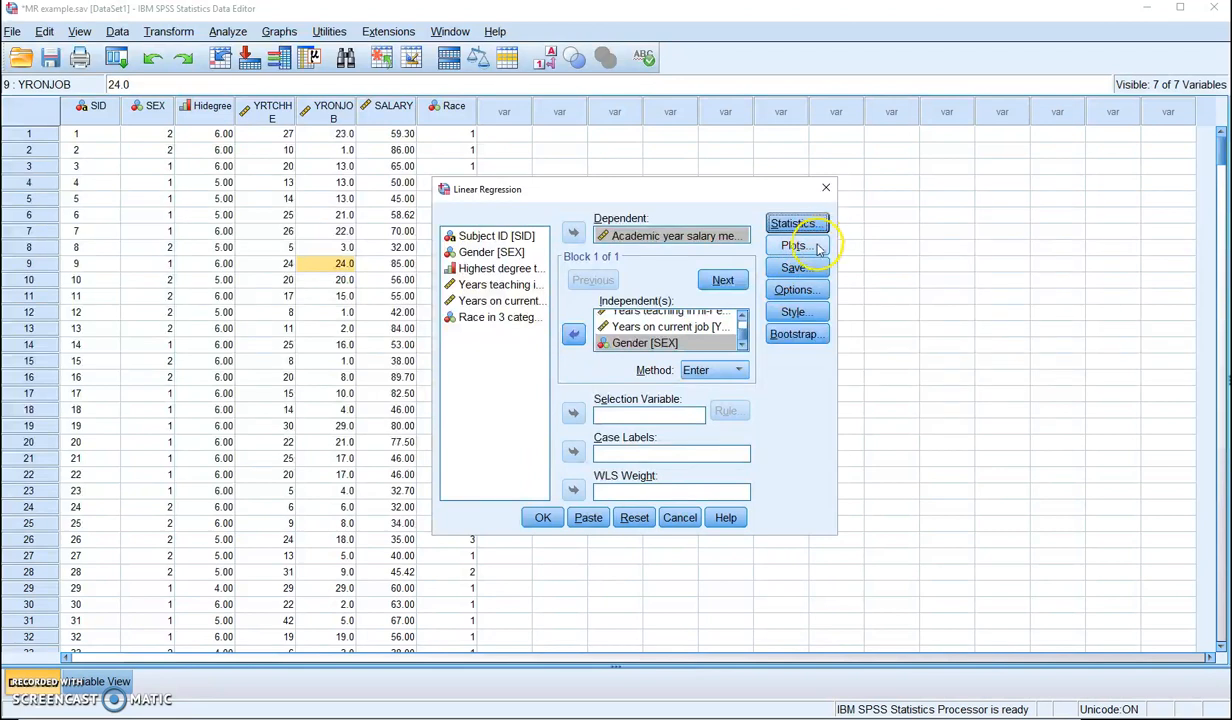
- Request a histogram and a normal probability plot of the standardized residuals
{"action": "left_click", "coordinate": [810, 249]}
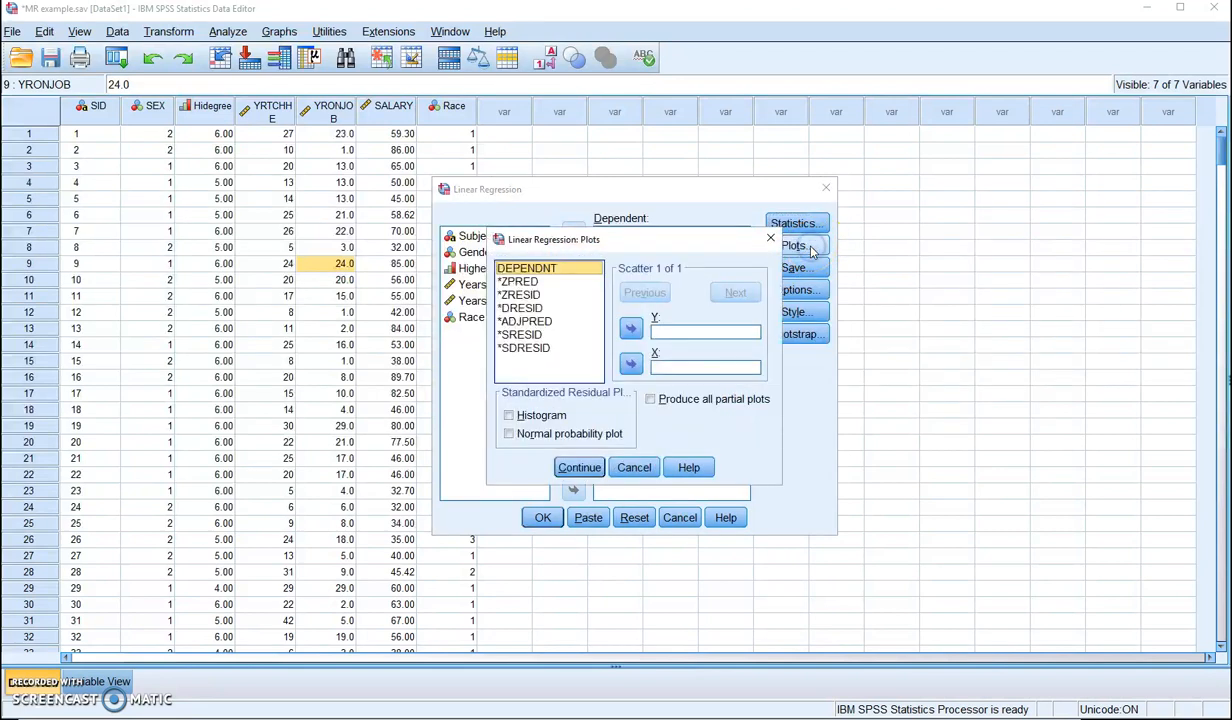
{"action": "left_click", "coordinate": [508, 416]}
{"action": "left_click", "coordinate": [508, 436]}
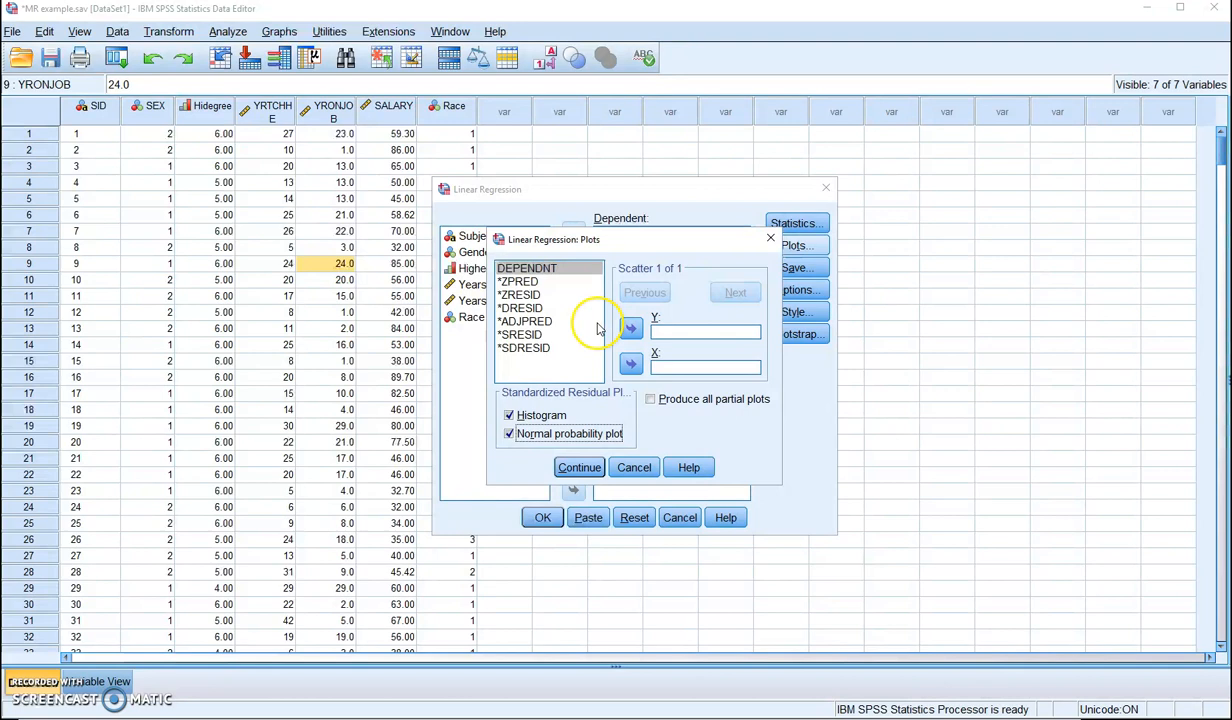
- Define a residual scatterplot with *ZRESID on Y and *ZPRED on X, and run the regression
{"action": "left_click", "coordinate": [523, 285]}
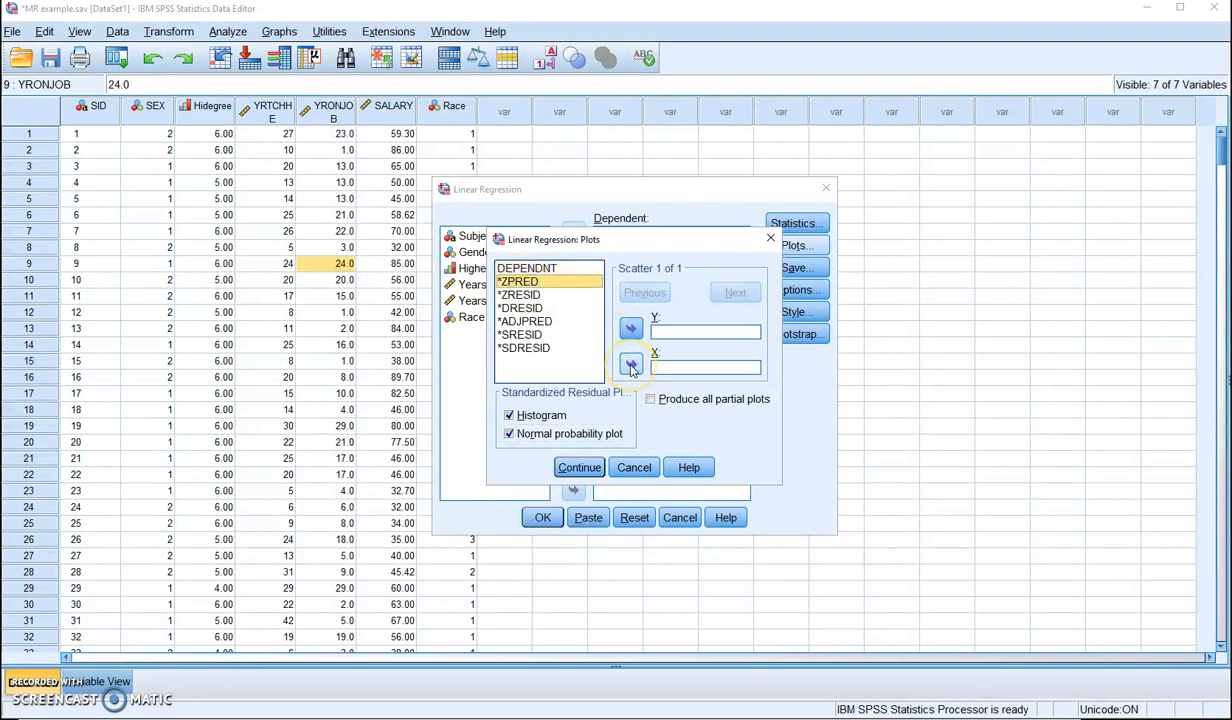
{"action": "left_click", "coordinate": [631, 366]}
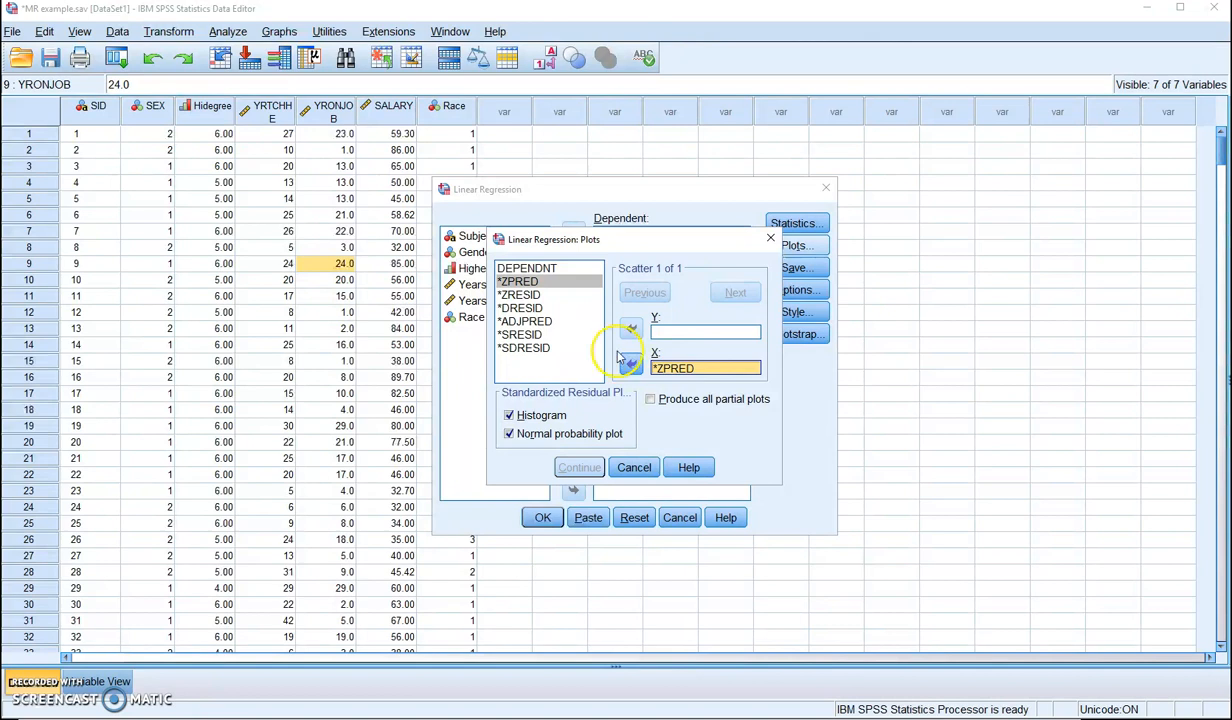
{"action": "left_click", "coordinate": [551, 298]}
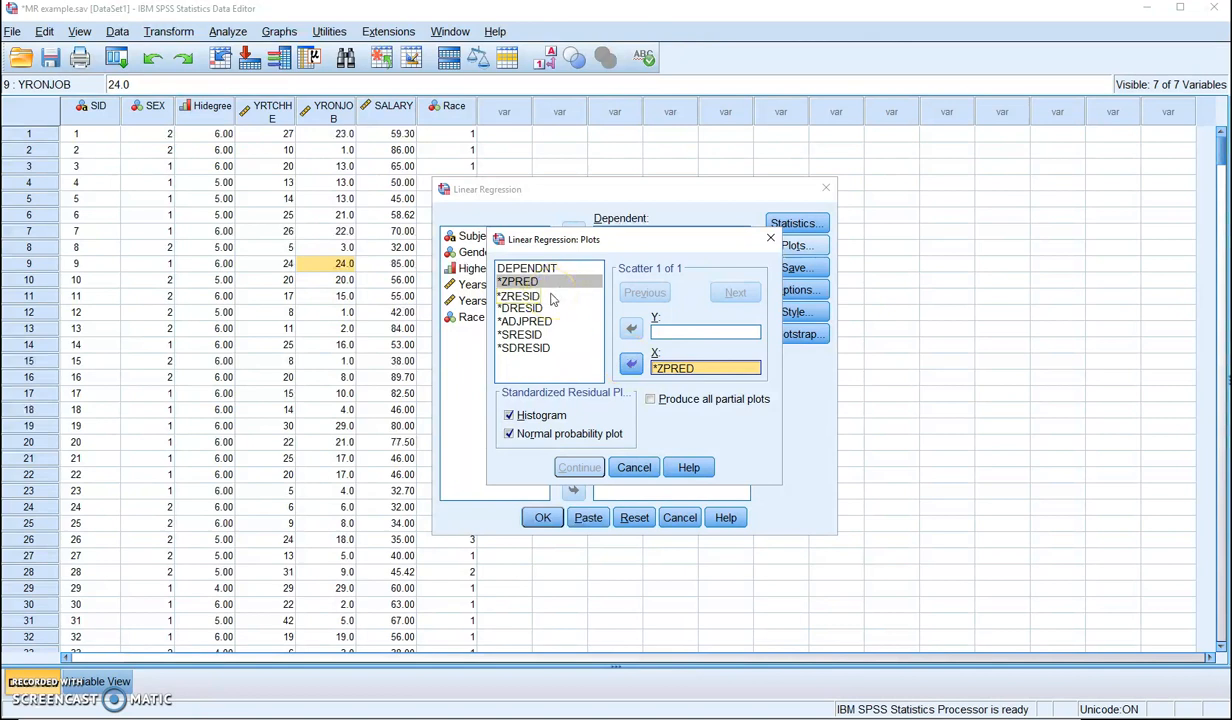
{"action": "left_click", "coordinate": [535, 296]}
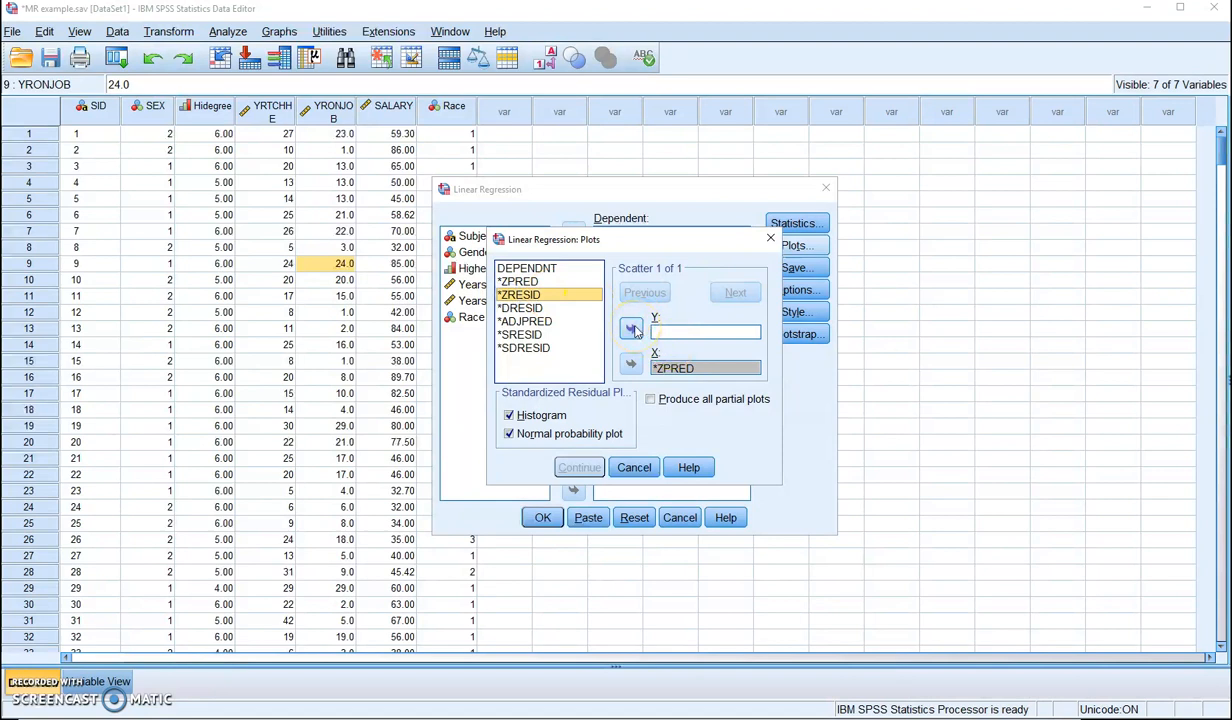
{"action": "left_click", "coordinate": [632, 330]}
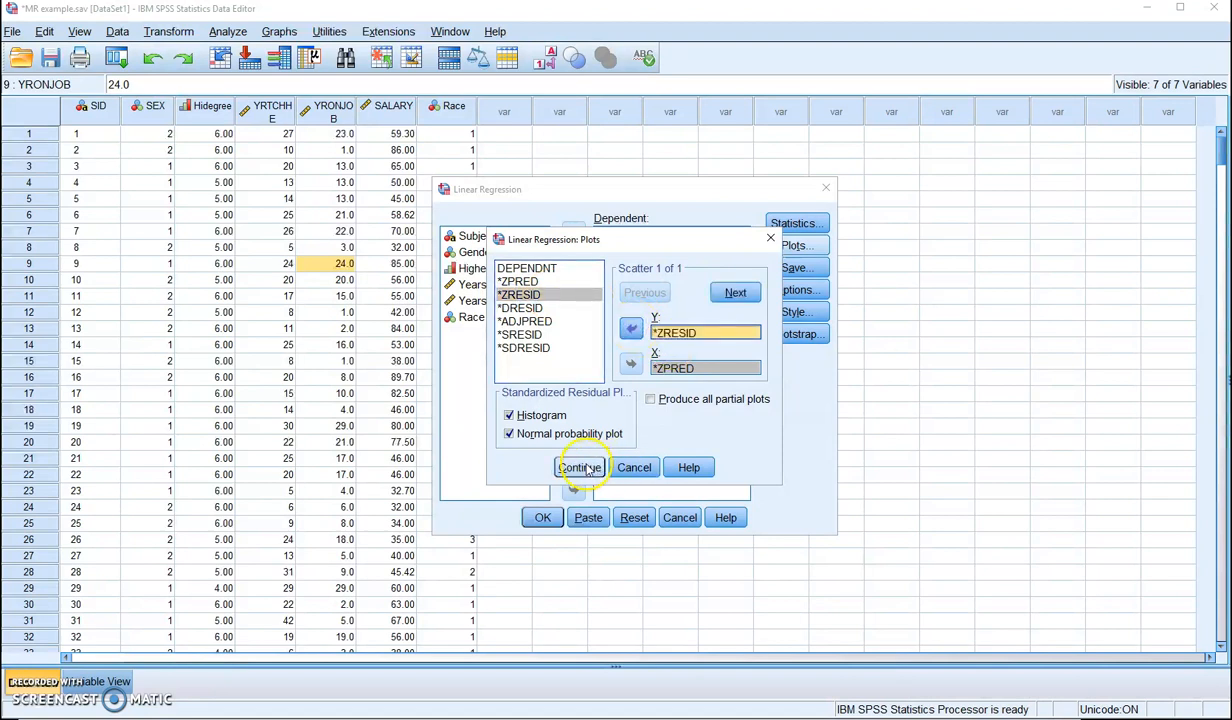
{"action": "left_click", "coordinate": [584, 468]}
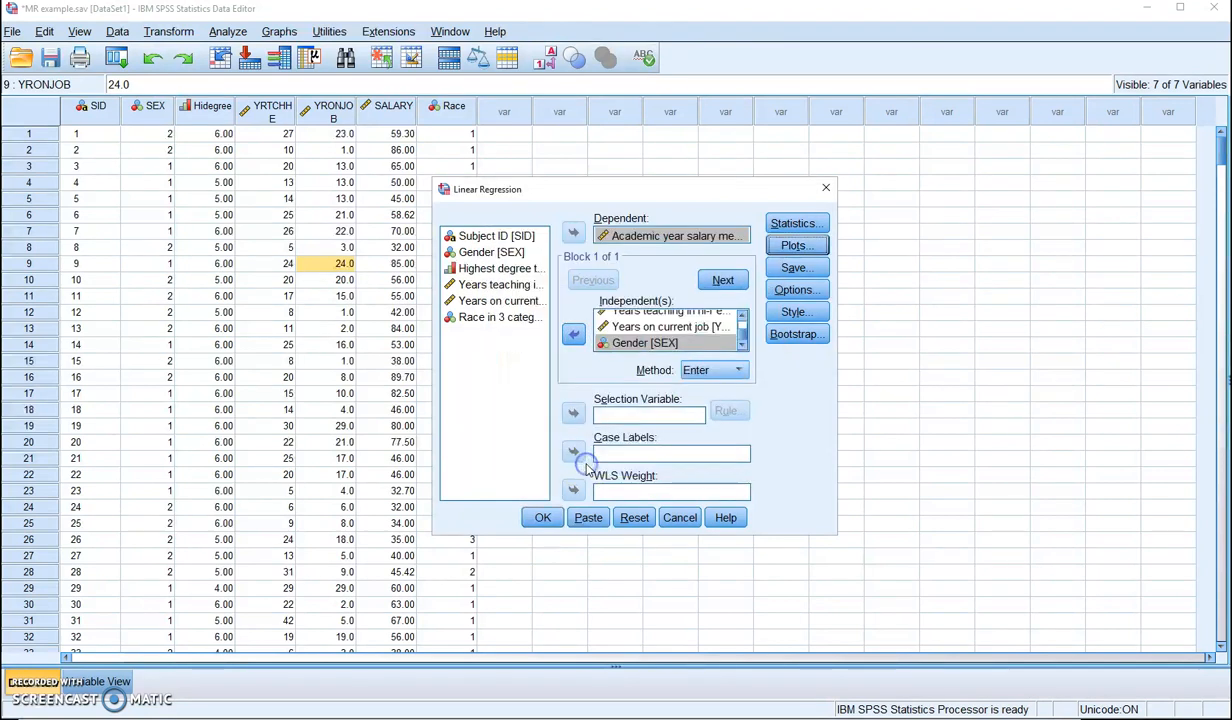
{"action": "left_click", "coordinate": [545, 518]}
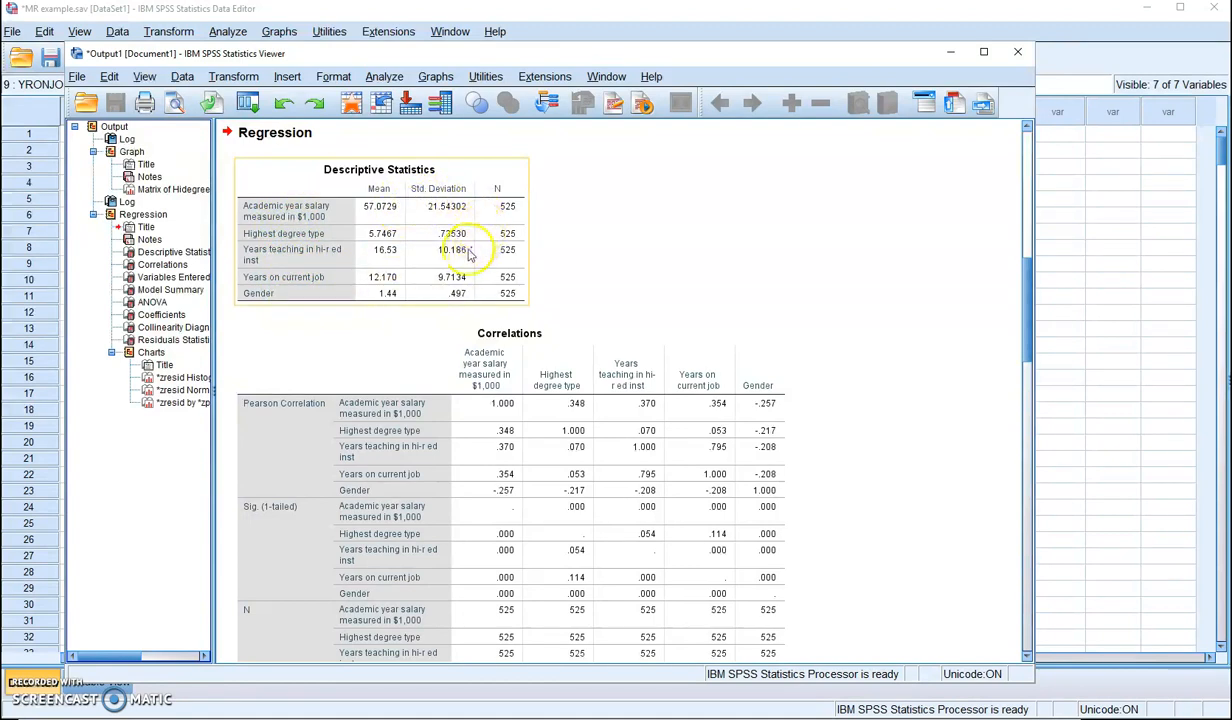
- Review the regression output from the Correlations table down to the Model Summary table
{"action": "left_click_drag", "start_coordinate": [1031, 278], "coordinate": [1031, 322]}
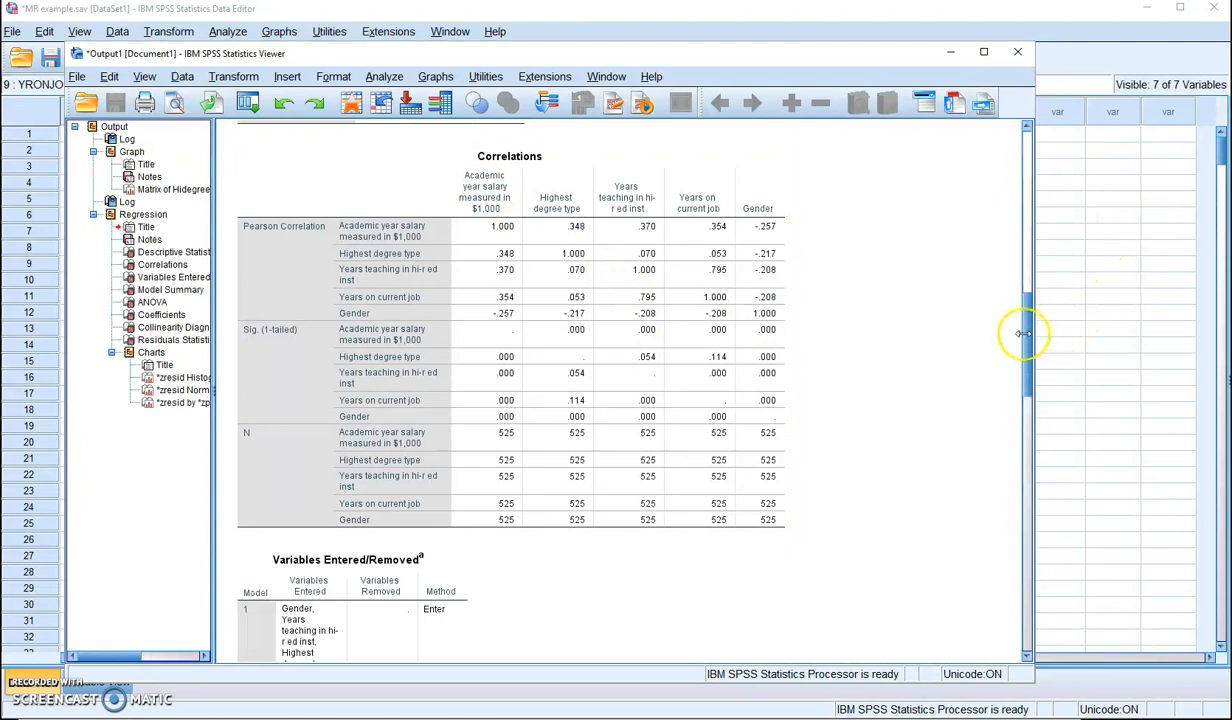
{"action": "left_click_drag", "start_coordinate": [1031, 335], "coordinate": [1037, 436]}
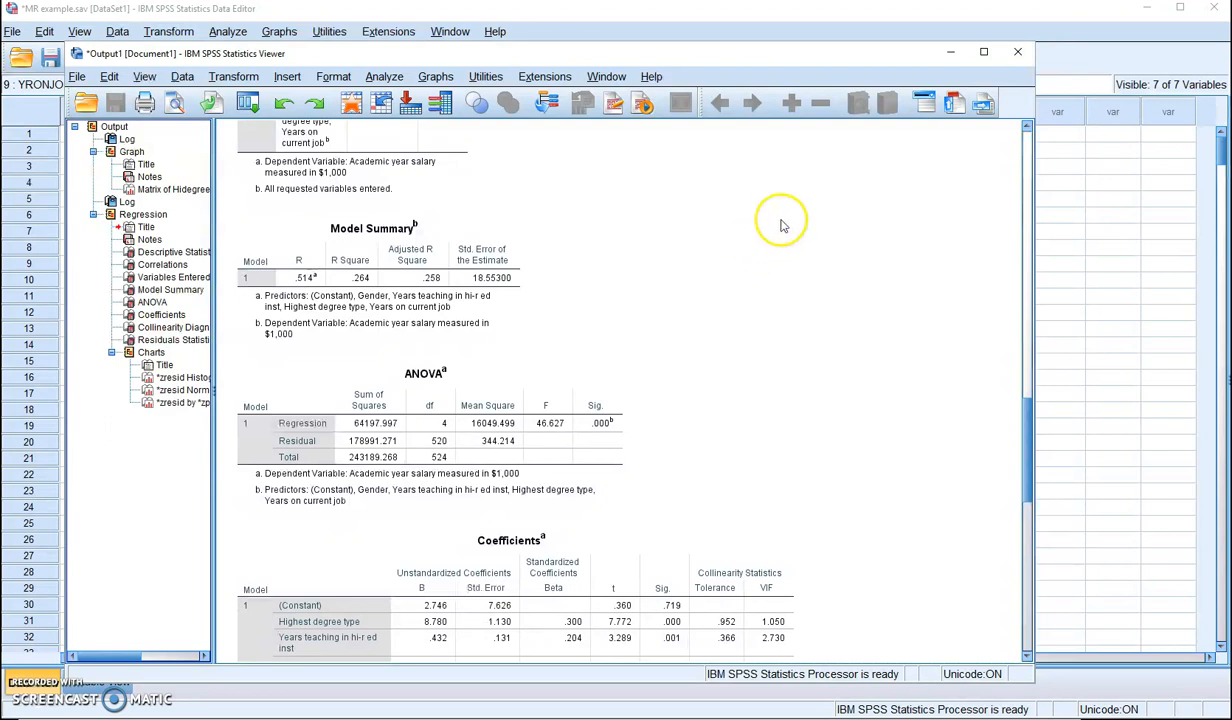
{"action": "left_click", "coordinate": [335, 230]}
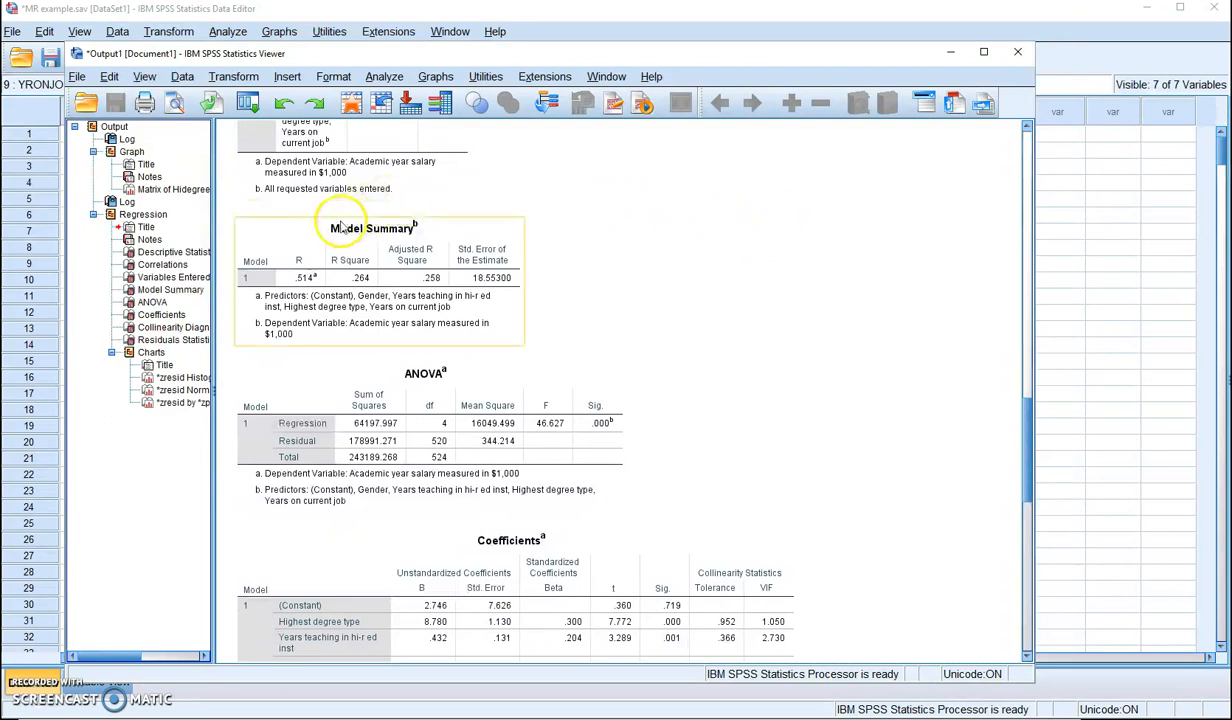